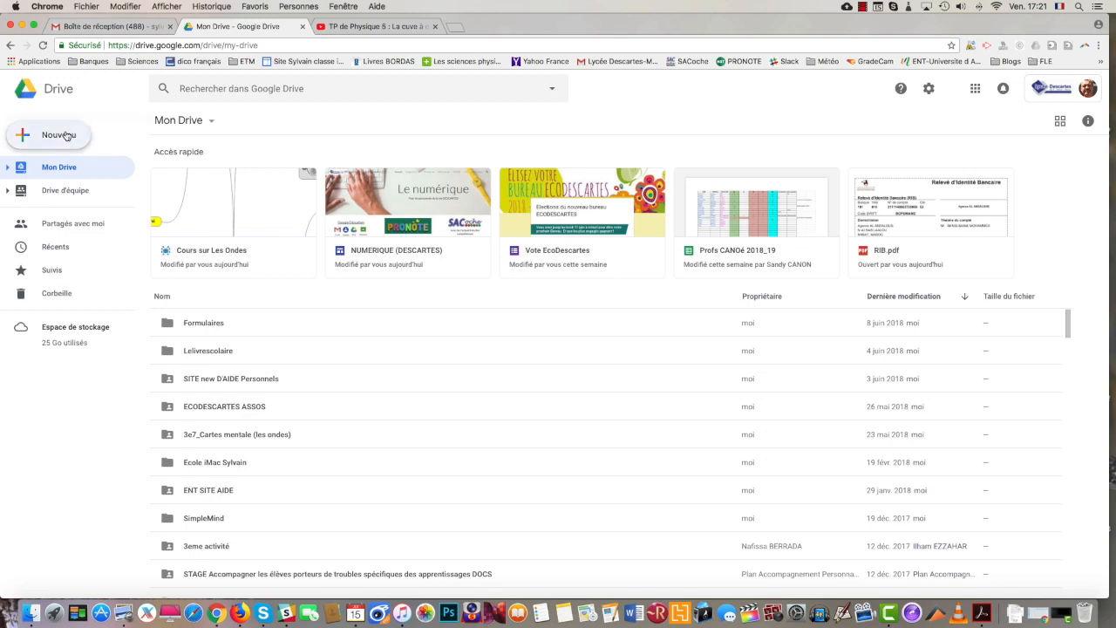
Create a new MindMup 2.0 mind map from Google Drive and label its central node "TITRE"
mouse_move(93, 271)
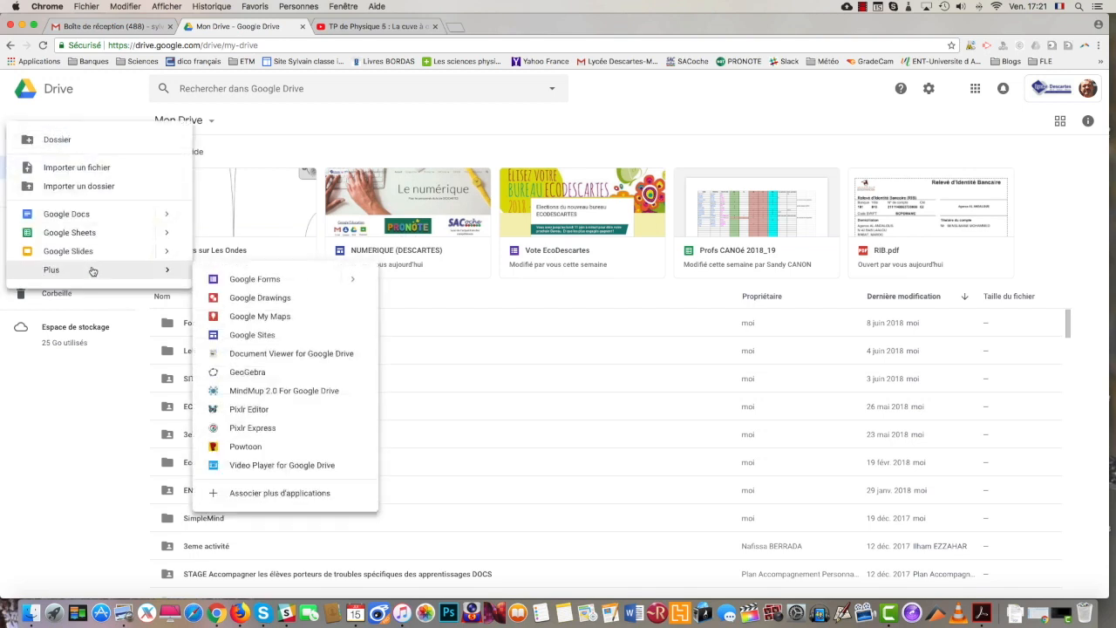
left_click(289, 392)
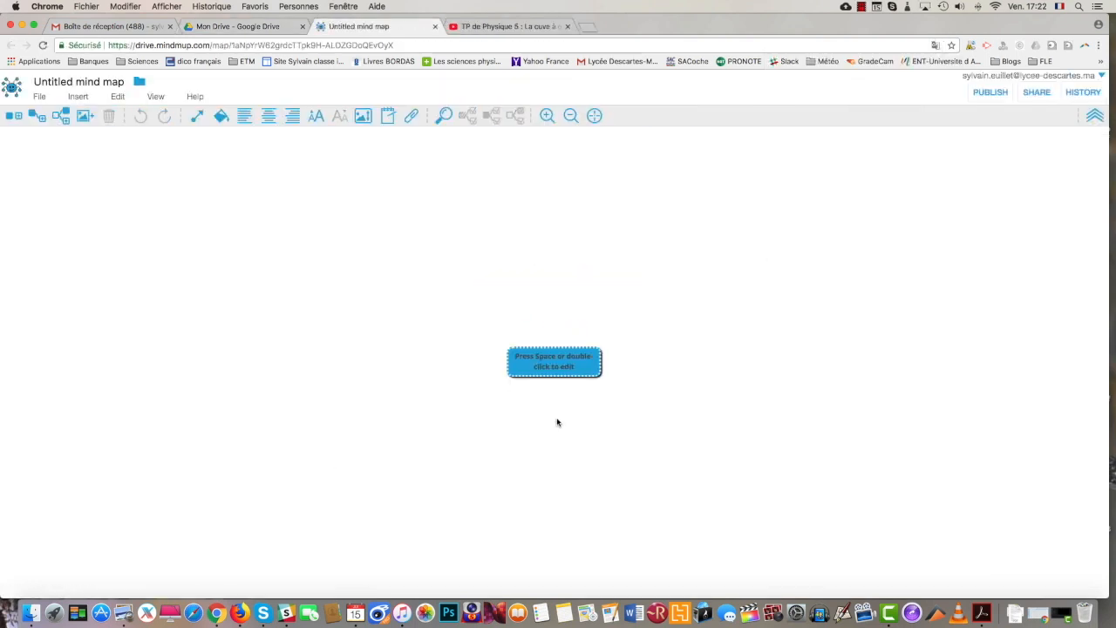
double_click(550, 367)
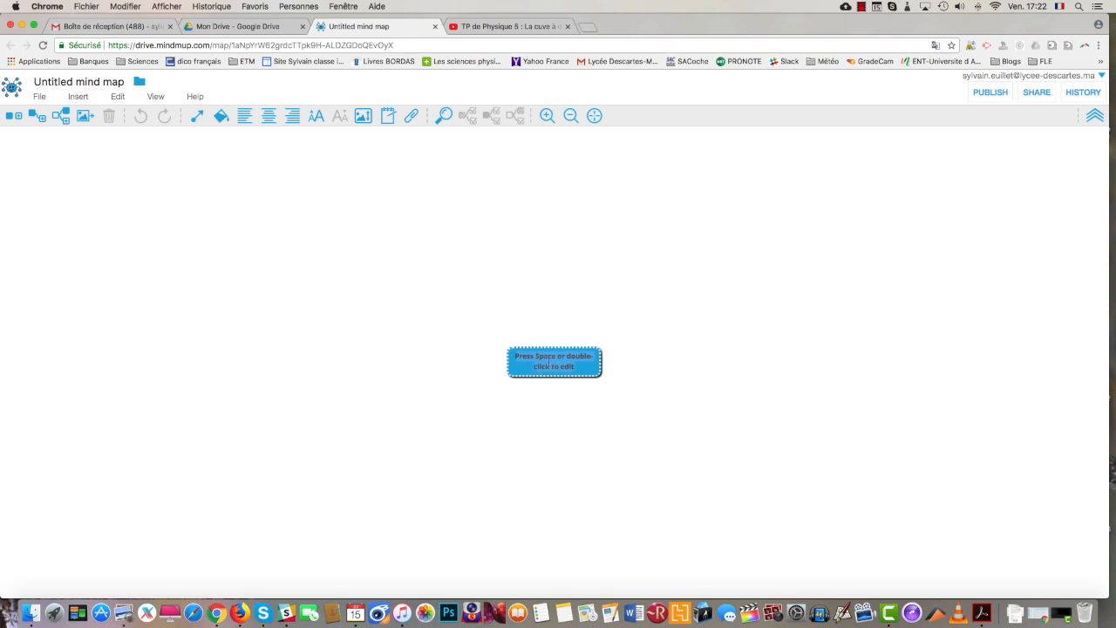
key("BackSpace")
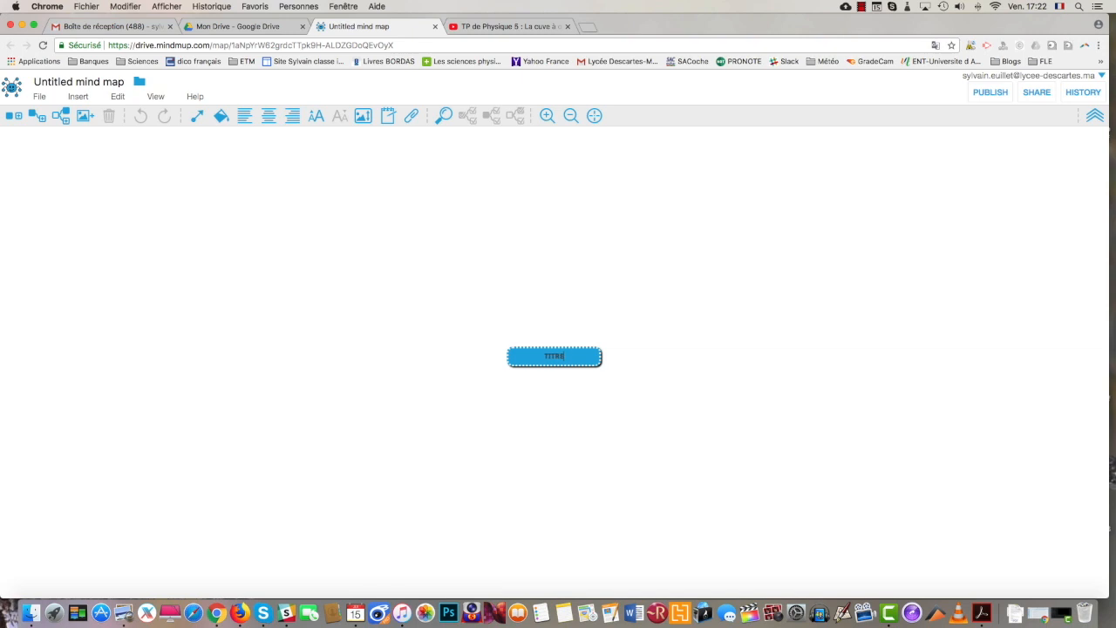
left_click(547, 394)
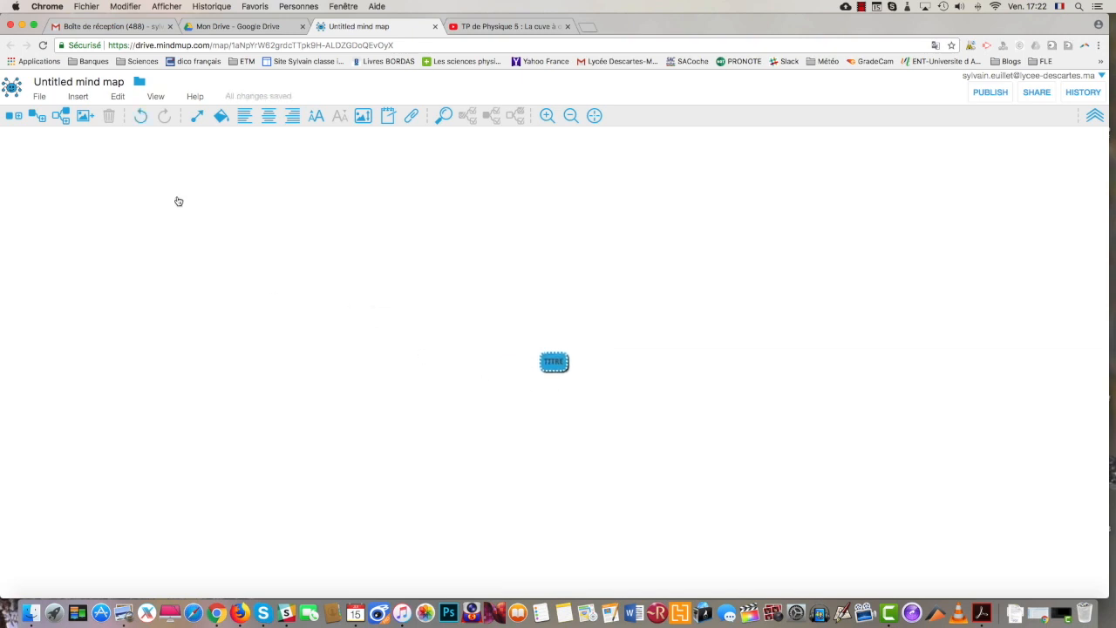
Rename the untitled mind map as "travail"
triple_click(69, 81)
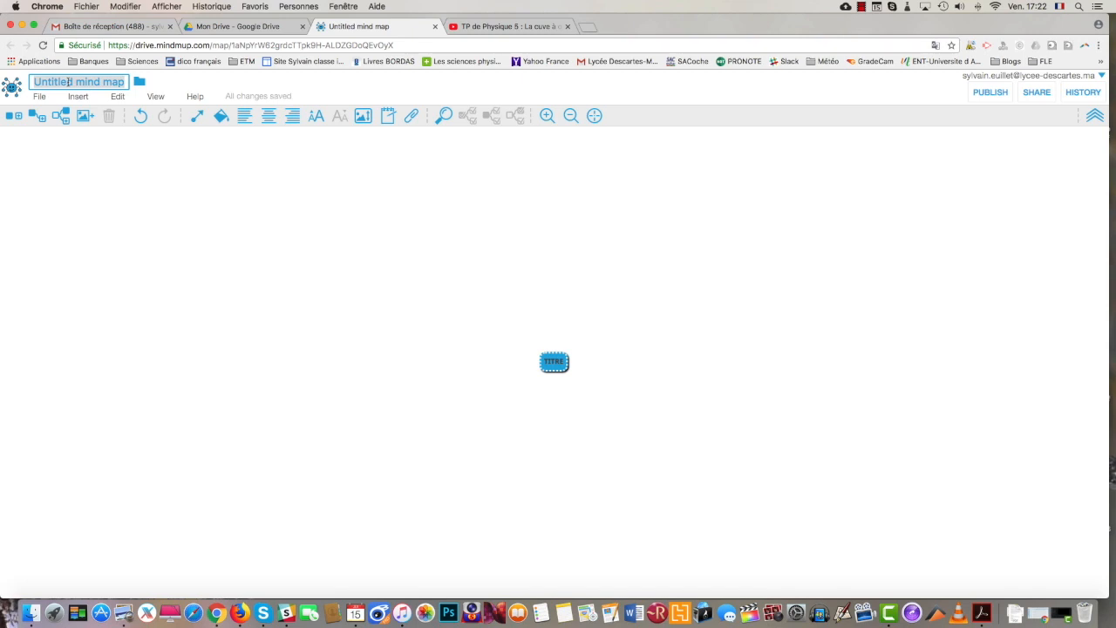
type("travail")
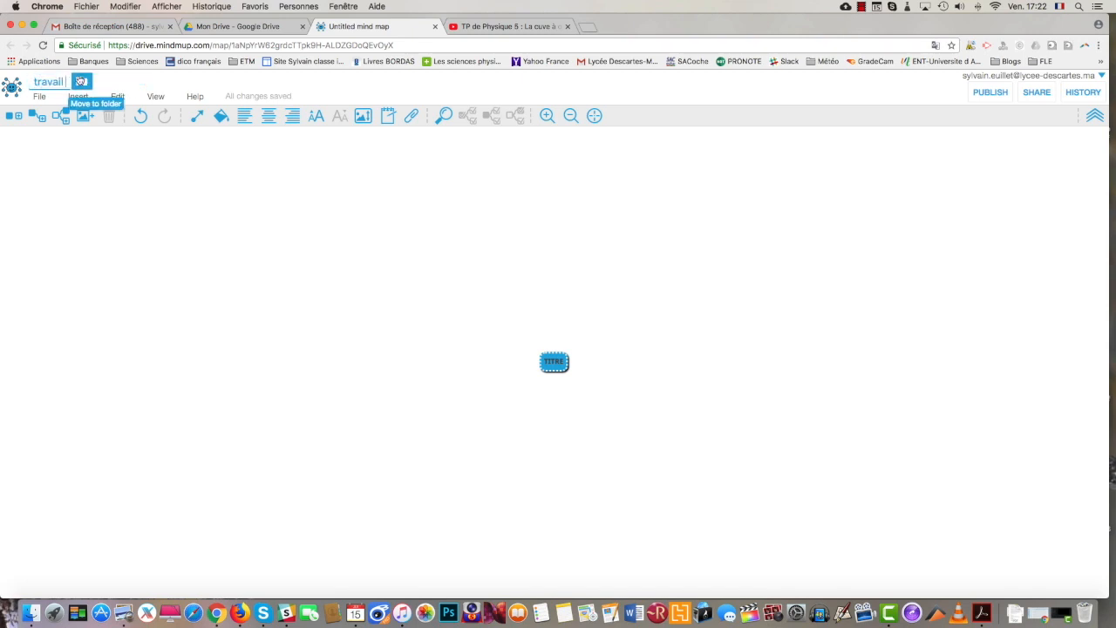
left_click(81, 83)
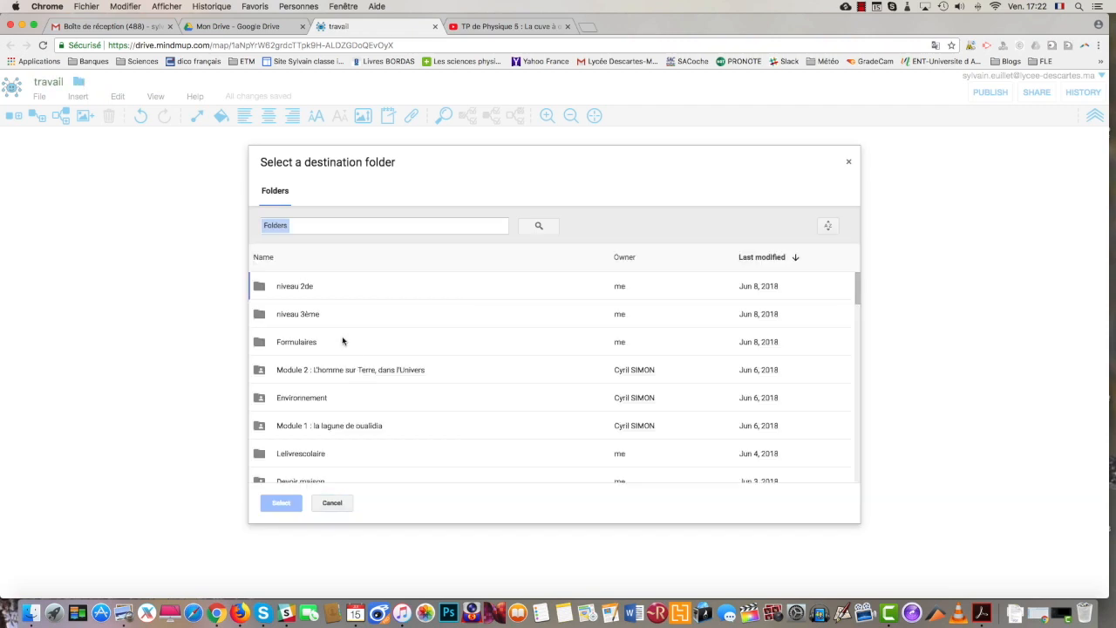
scroll(342, 341, "down", 5)
scroll(342, 341, "down", 5)
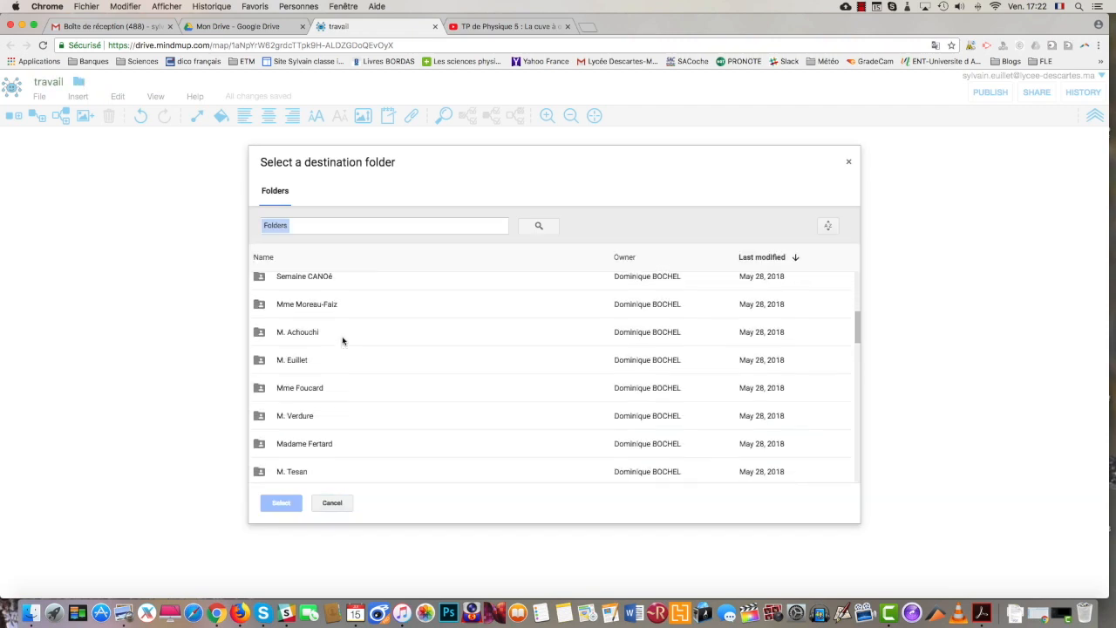
scroll(341, 337, "up", 4)
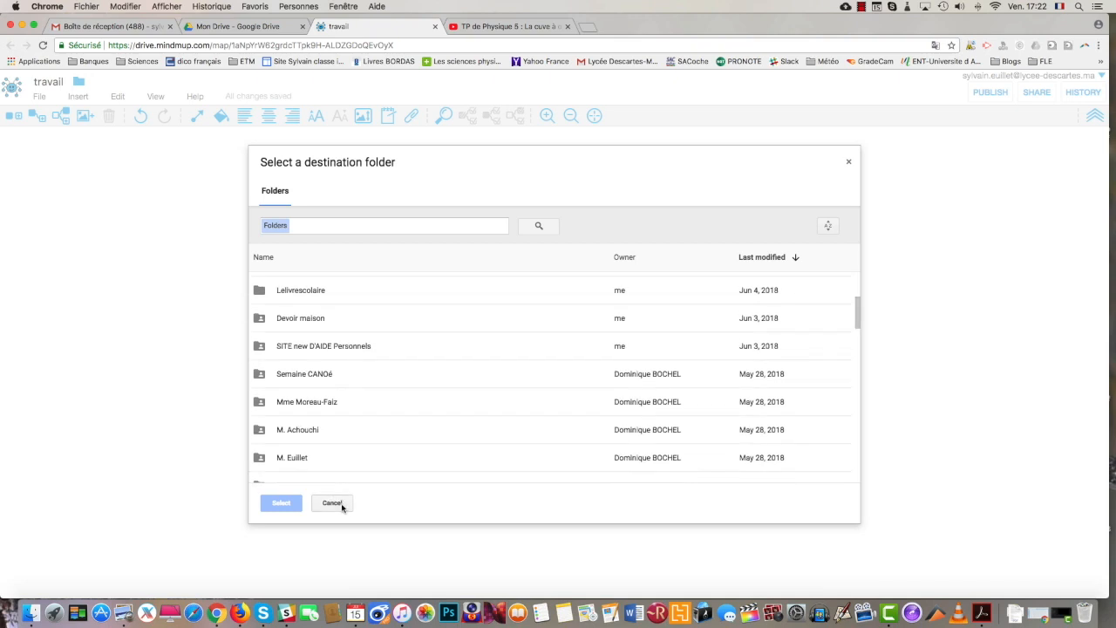
left_click(333, 503)
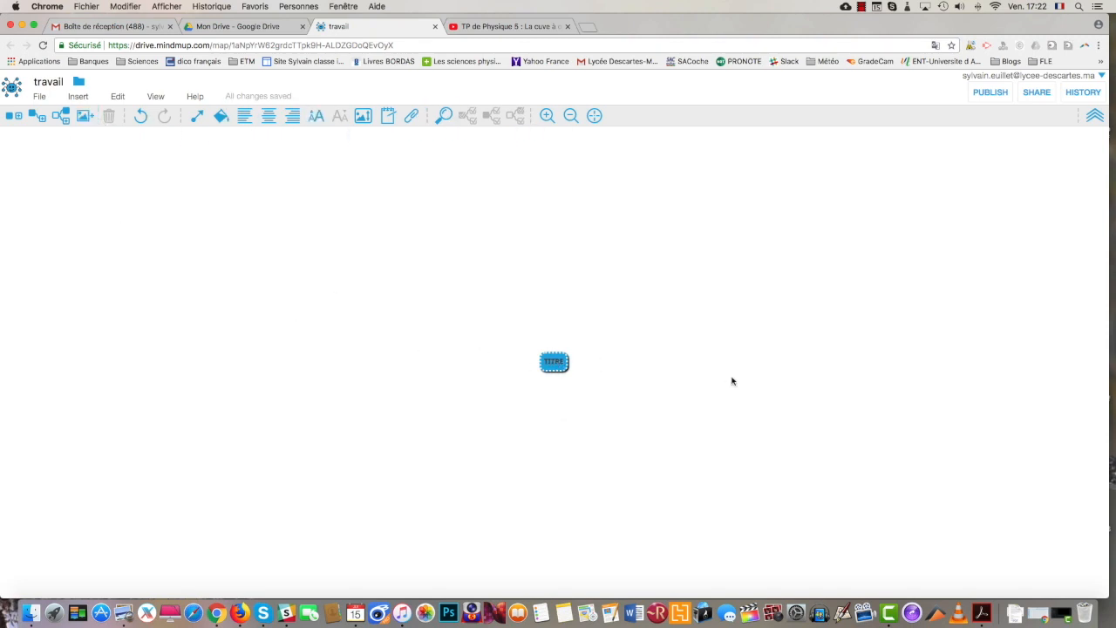
Add two child nodes to the TITRE node, labelled "1 partie1" and "2 partie2"
left_click(38, 119)
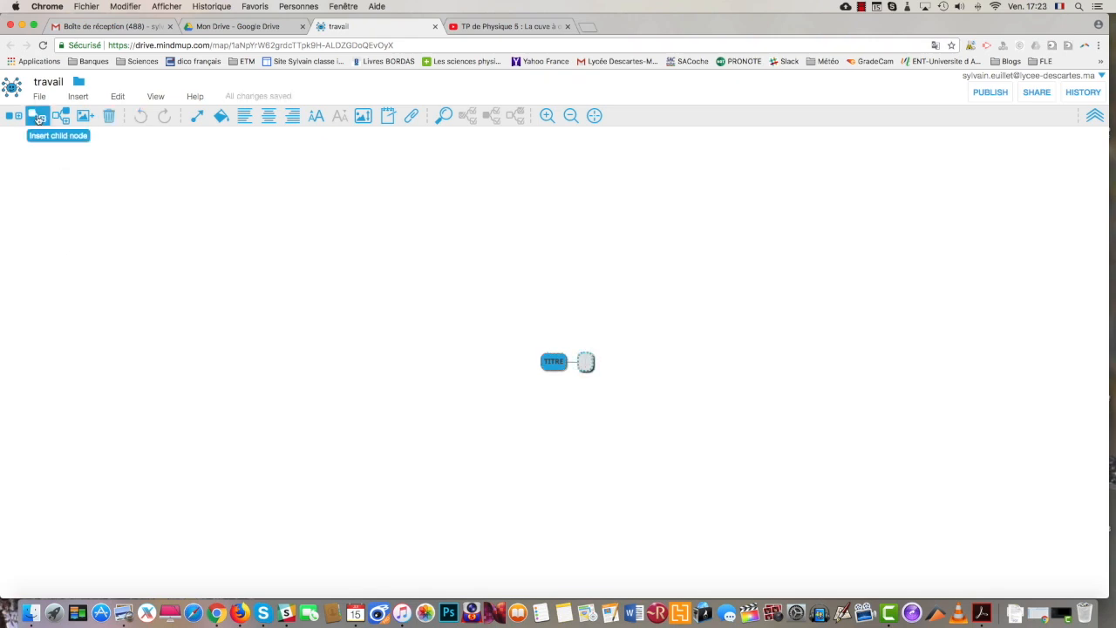
type("1 partie1")
key("Return")
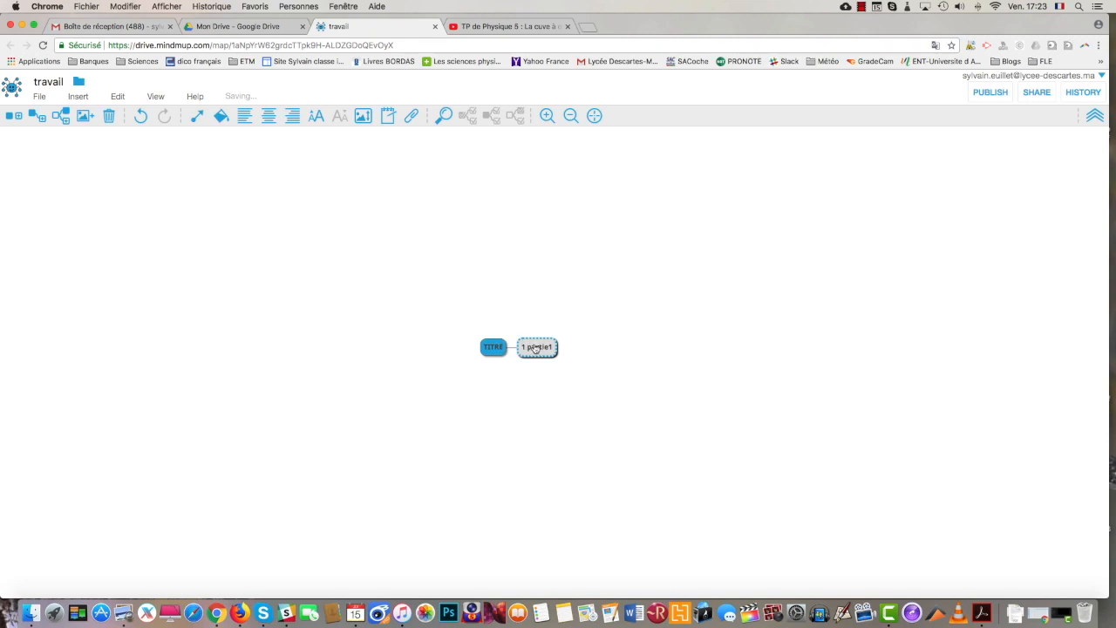
left_click(60, 115)
type("2 par")
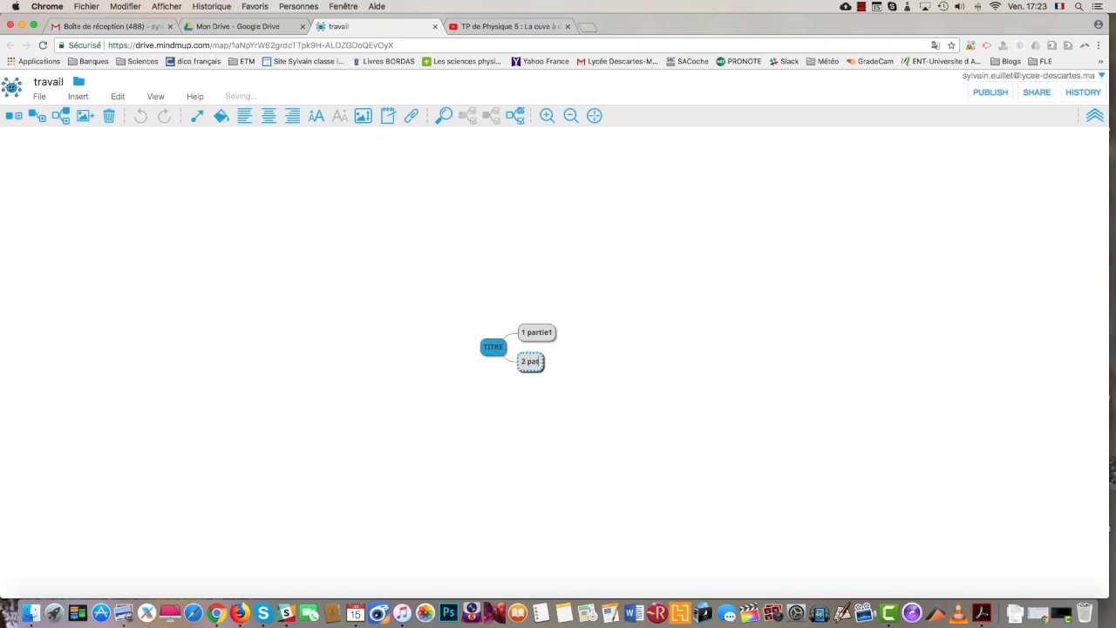
type("tie2")
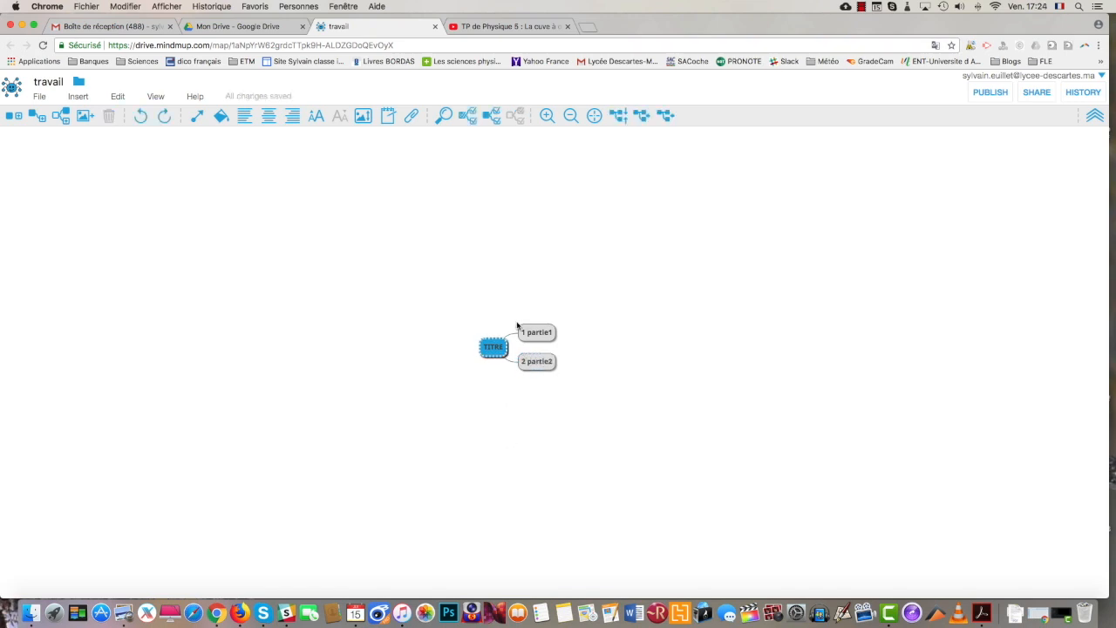
Spread the two child nodes apart, moving "1 partie1" higher and "2 partie2" lower than the TITRE node
left_click_drag(539, 331, 543, 325)
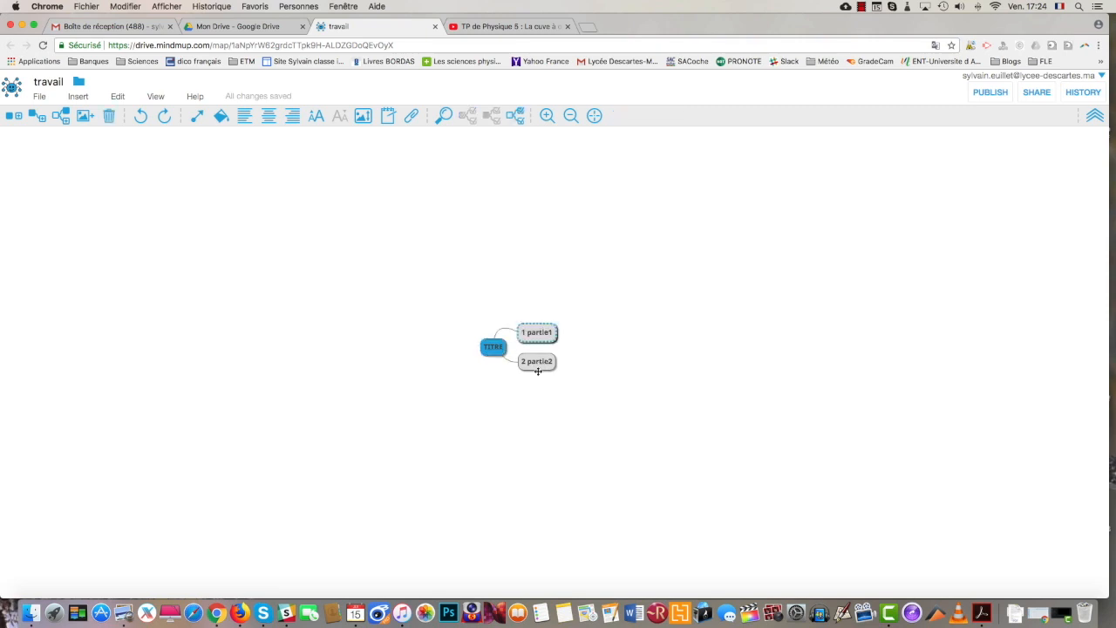
left_click_drag(538, 370, 538, 407)
left_click_drag(536, 333, 538, 292)
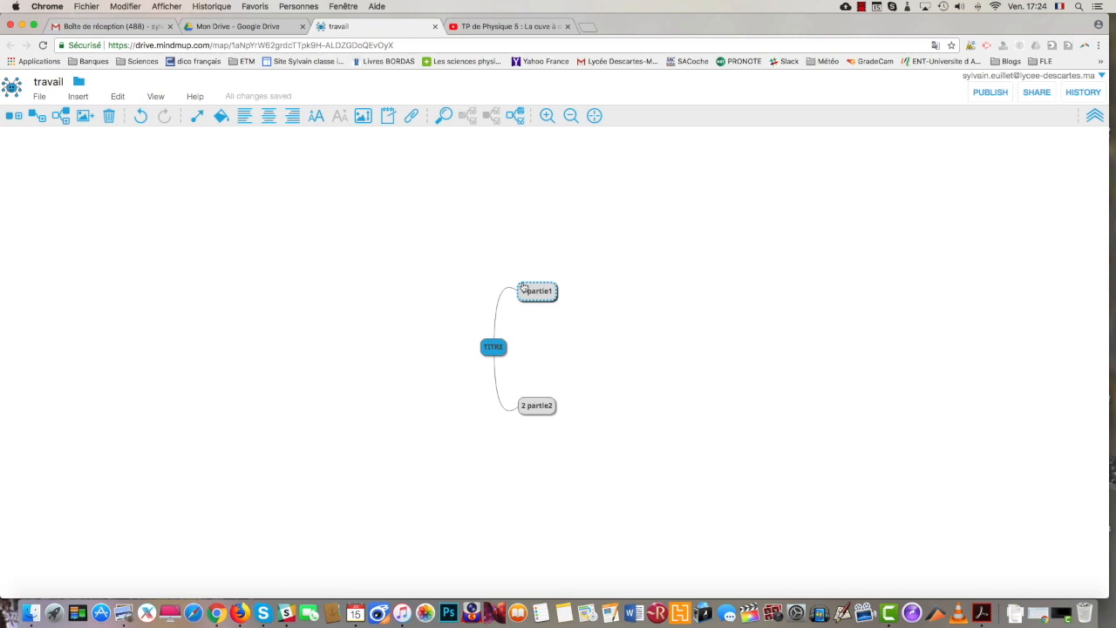
Change the node colour of "1 partie1" to yellow and of "2 partie2" to orange
left_click(222, 117)
left_click(553, 334)
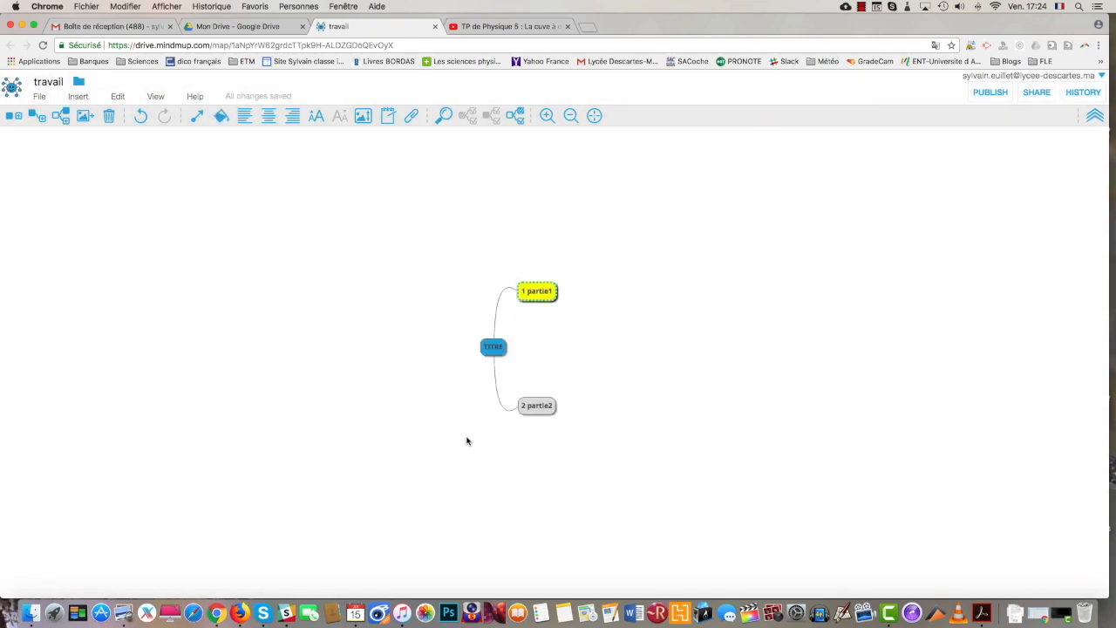
left_click(533, 407)
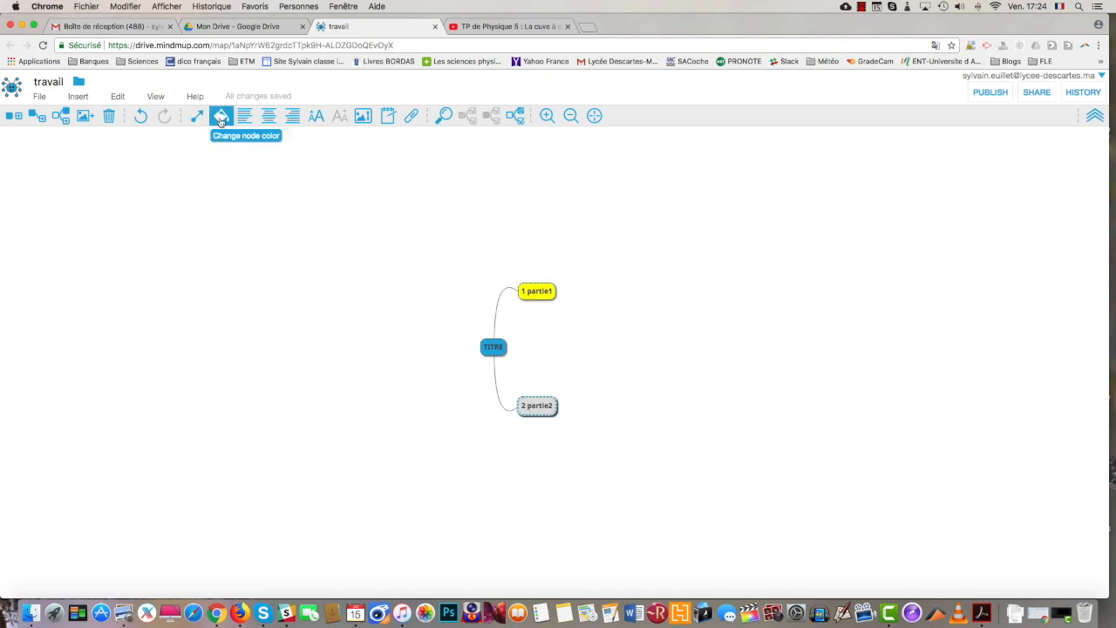
left_click(220, 119)
left_click(438, 252)
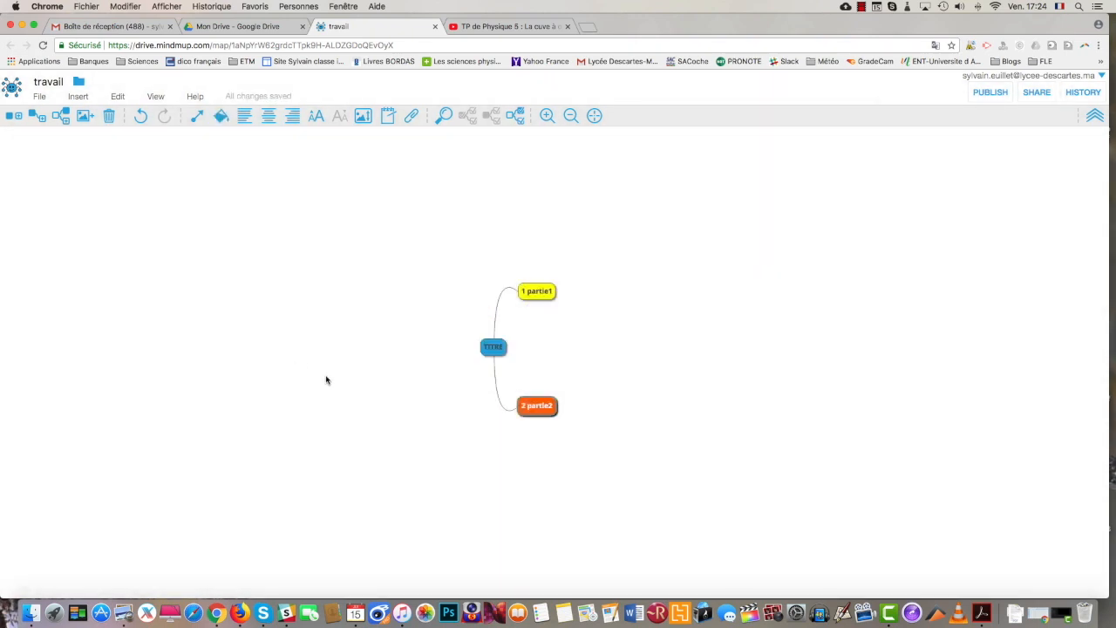
Insert a child node labelled "mon image" under the "1 partie1" node
left_click(548, 294)
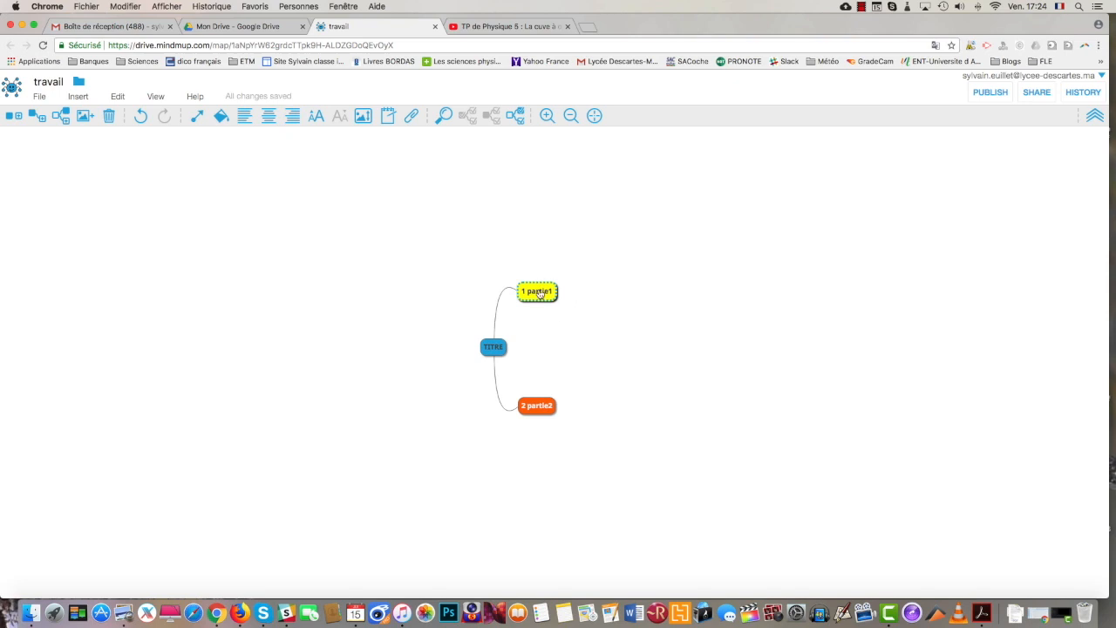
left_click(36, 117)
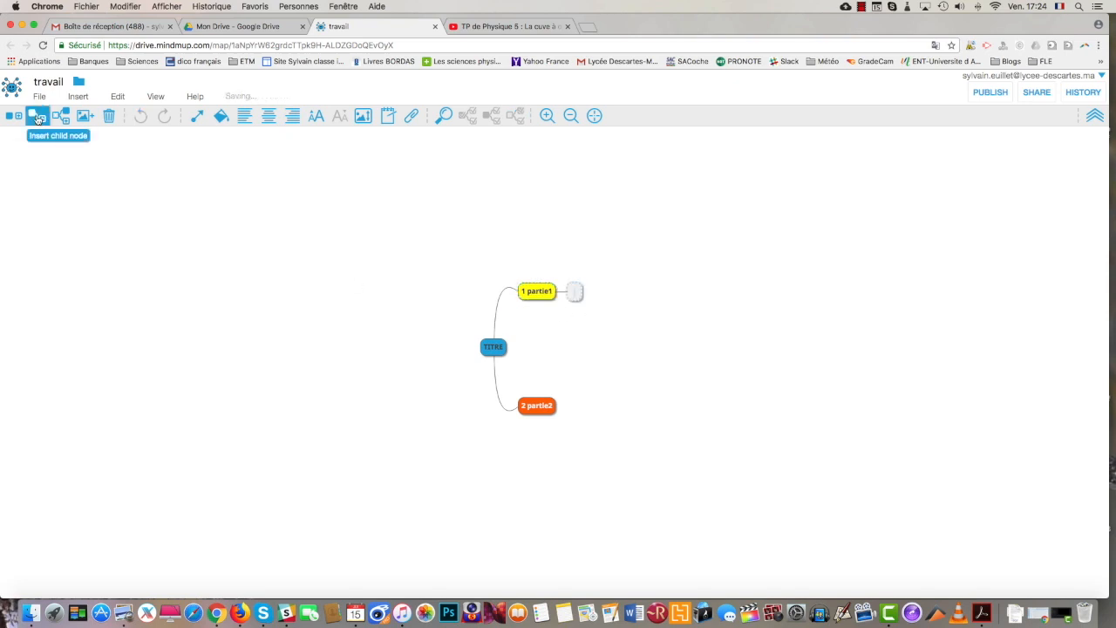
type("mon image")
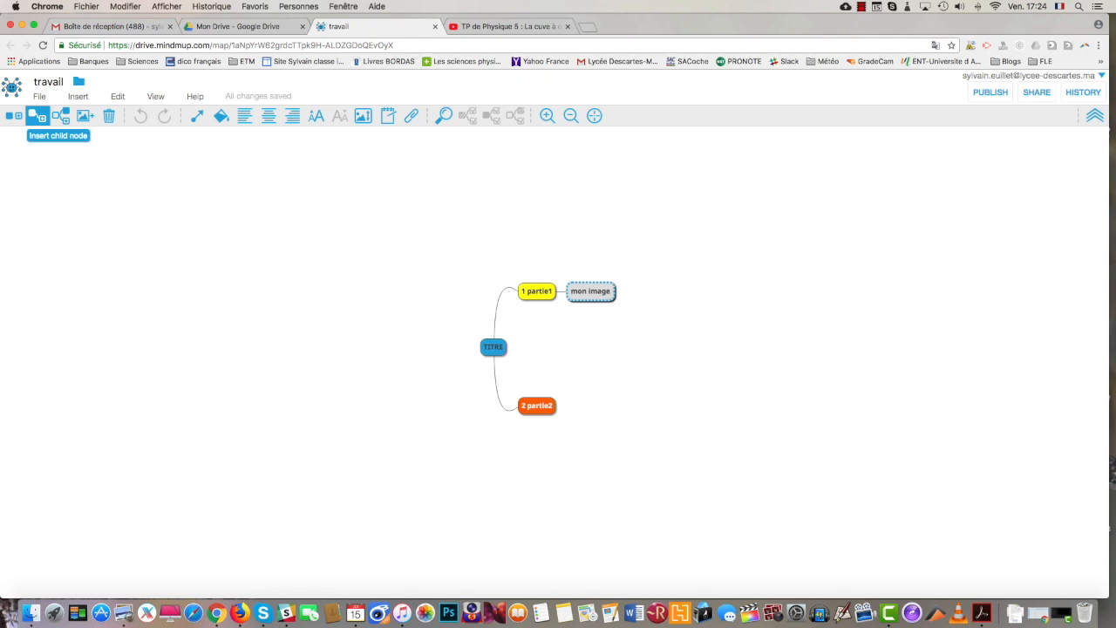
Upload the picture "A et lamda.png" from the computer's Téléchargements folder as the image of the "mon image" node
left_click(363, 116)
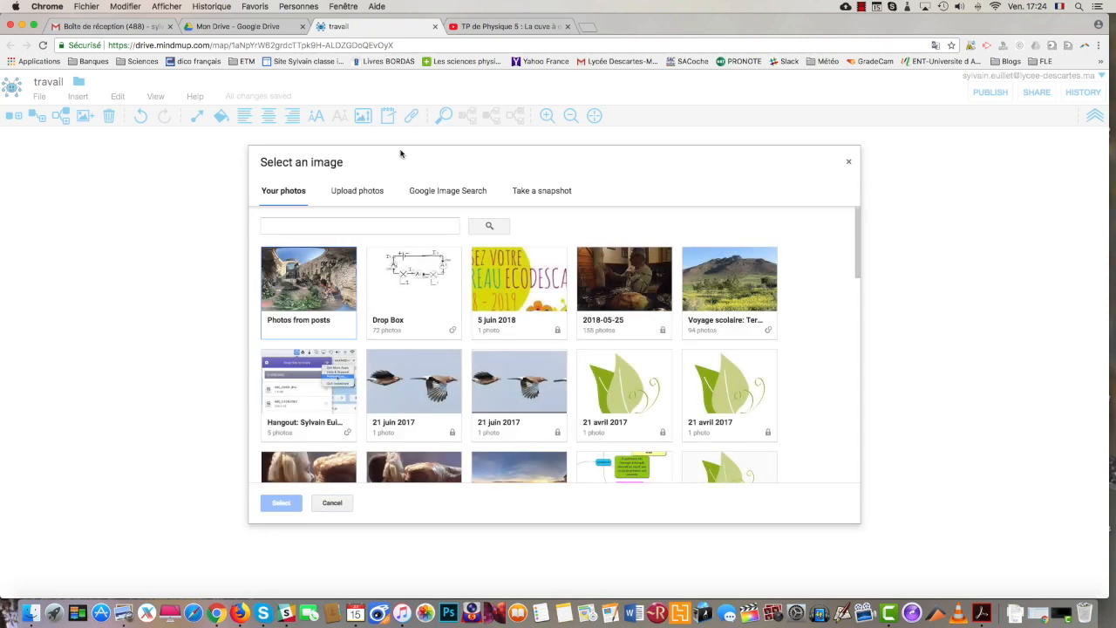
left_click(364, 191)
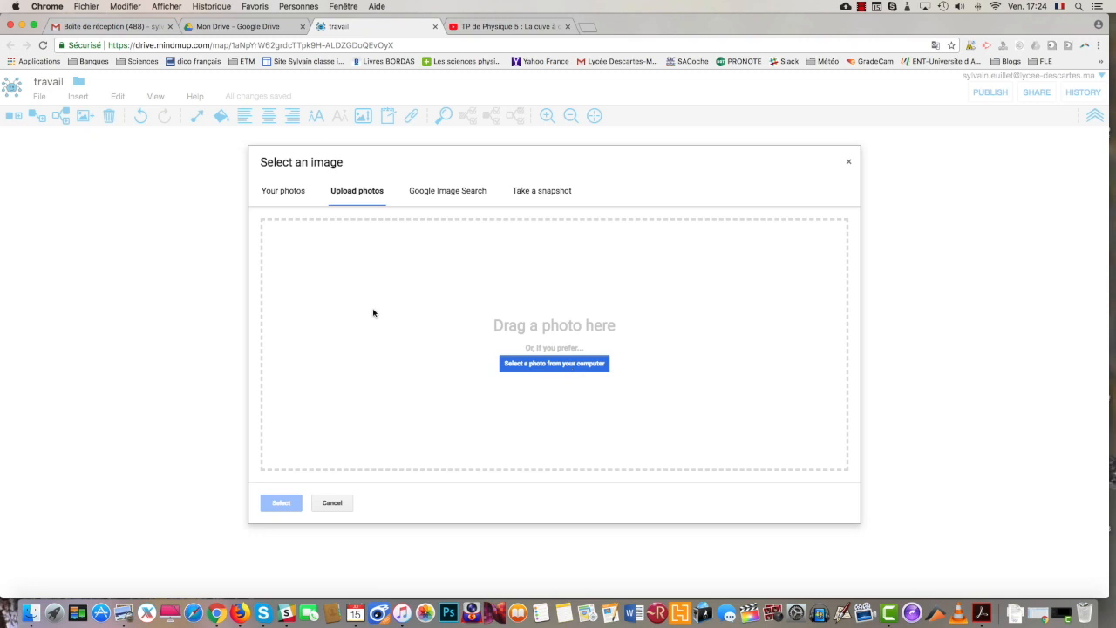
left_click(553, 363)
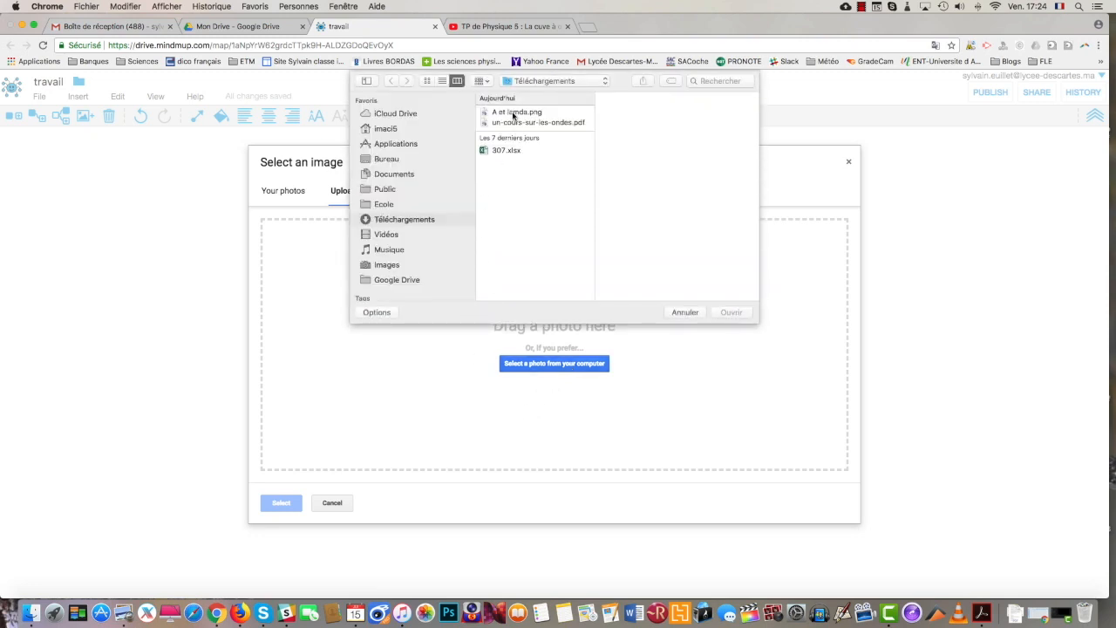
left_click(513, 116)
left_click(731, 312)
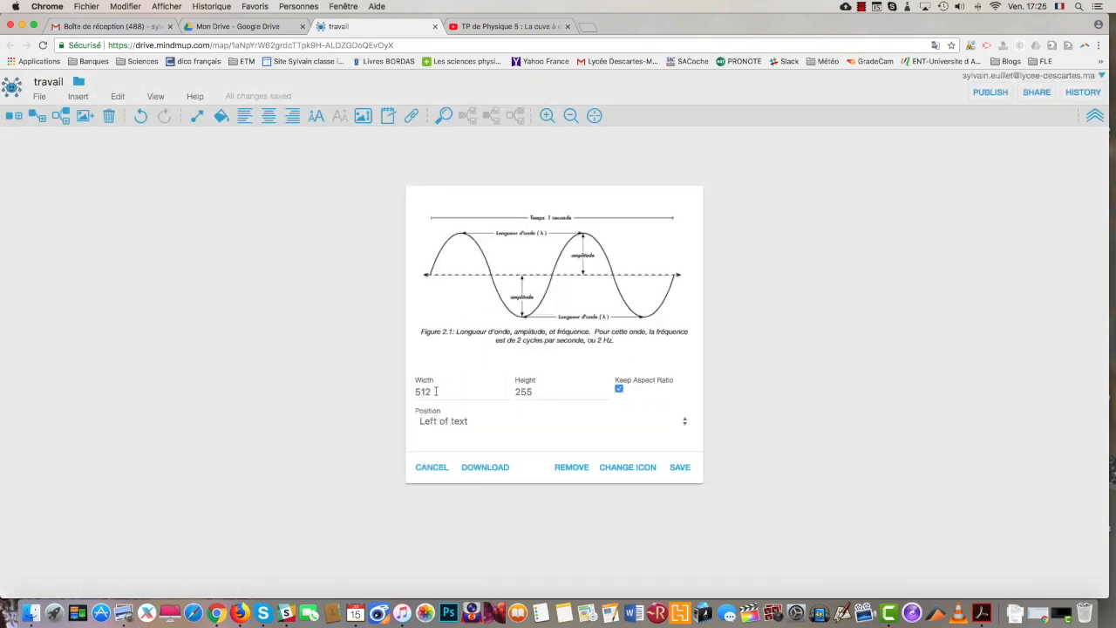
Set the node image's width to 300 with its aspect ratio kept, and save the image settings
left_click_drag(436, 391, 401, 395)
type("300")
left_click(567, 387)
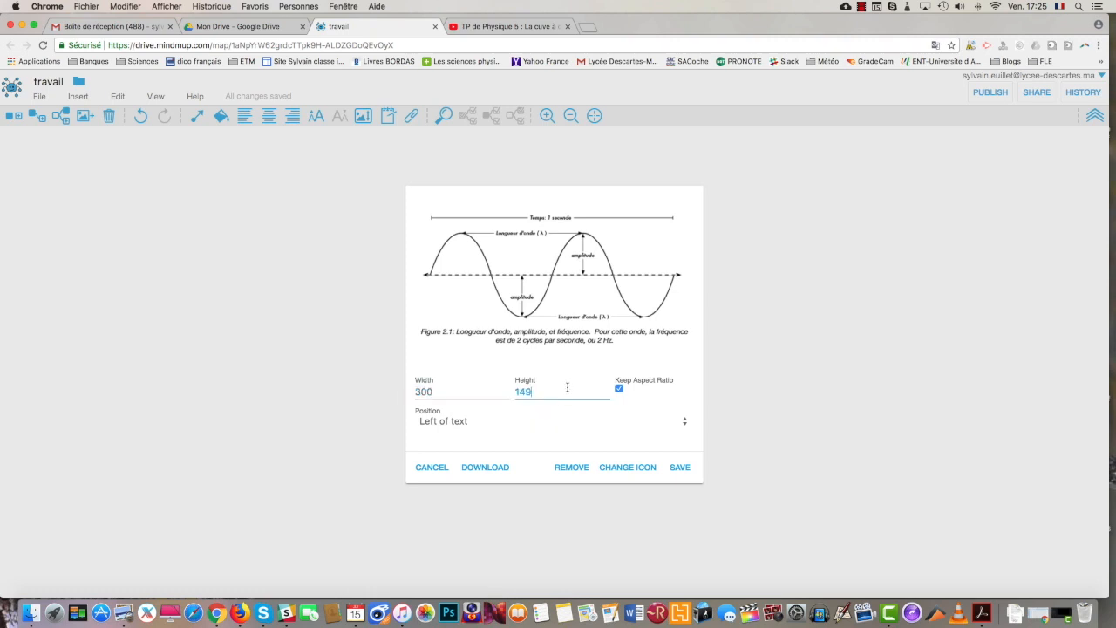
left_click(678, 465)
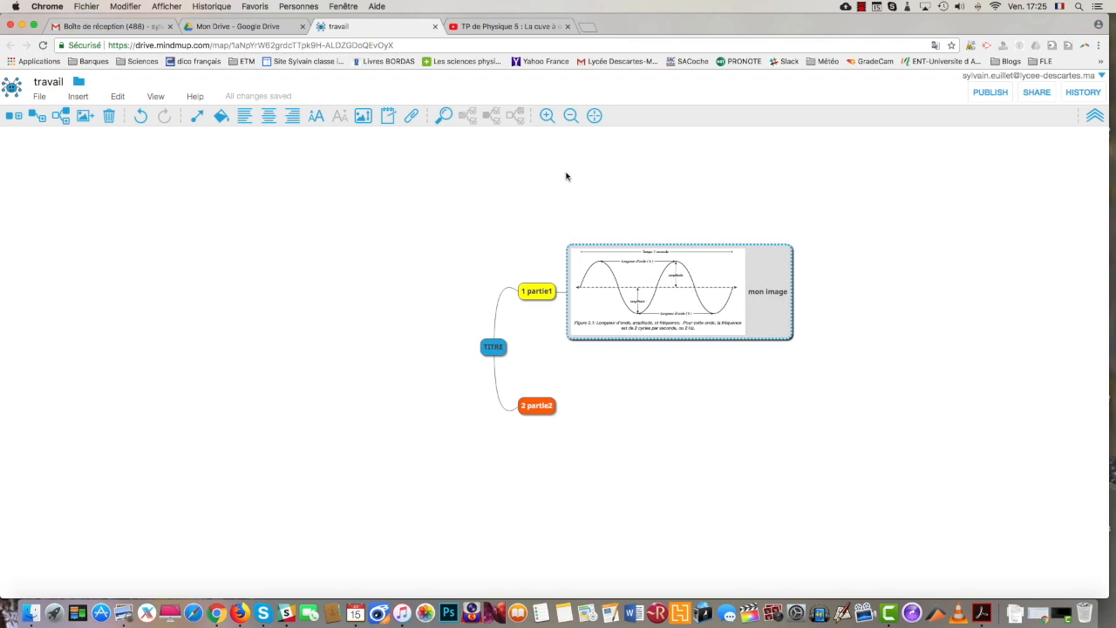
Attach the file "A et lamda.png" to the "mon image" node by uploading it from the computer
left_click(412, 117)
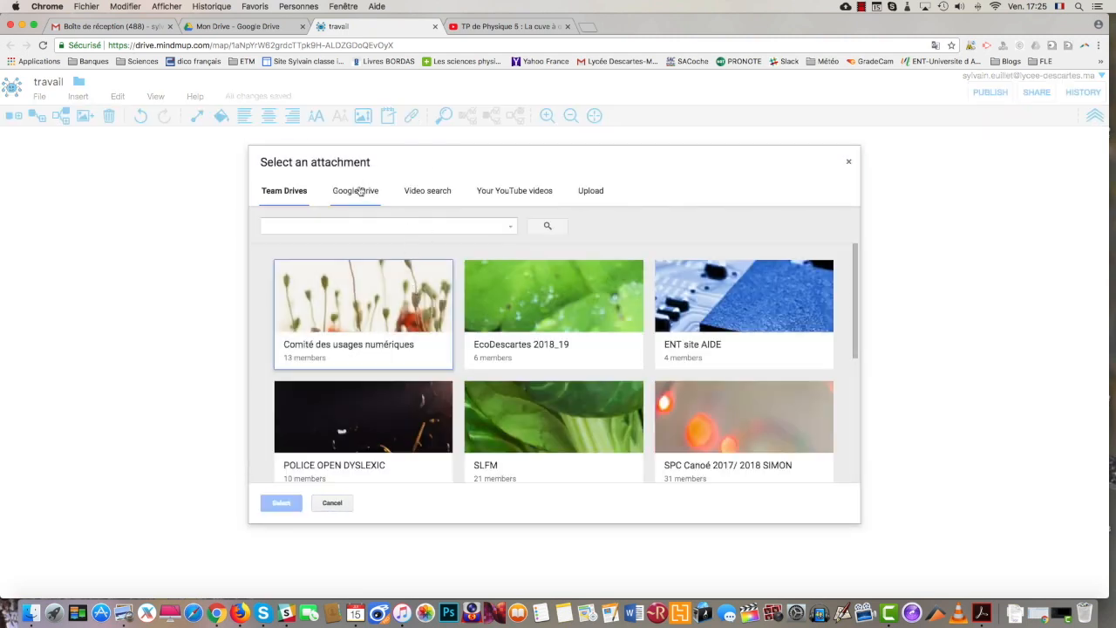
left_click(592, 193)
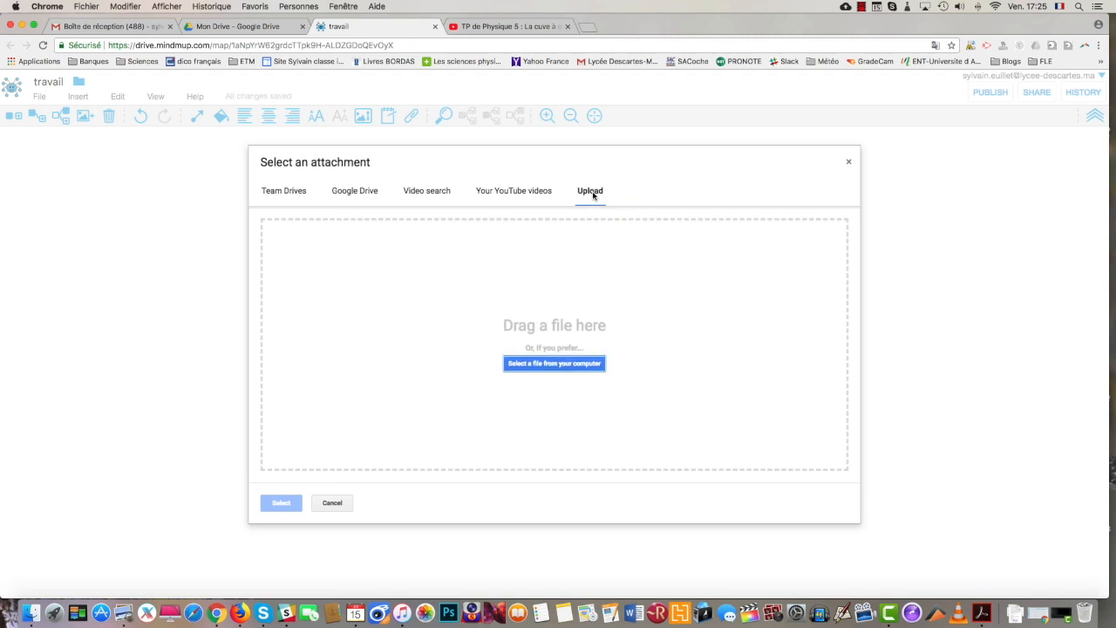
left_click(576, 366)
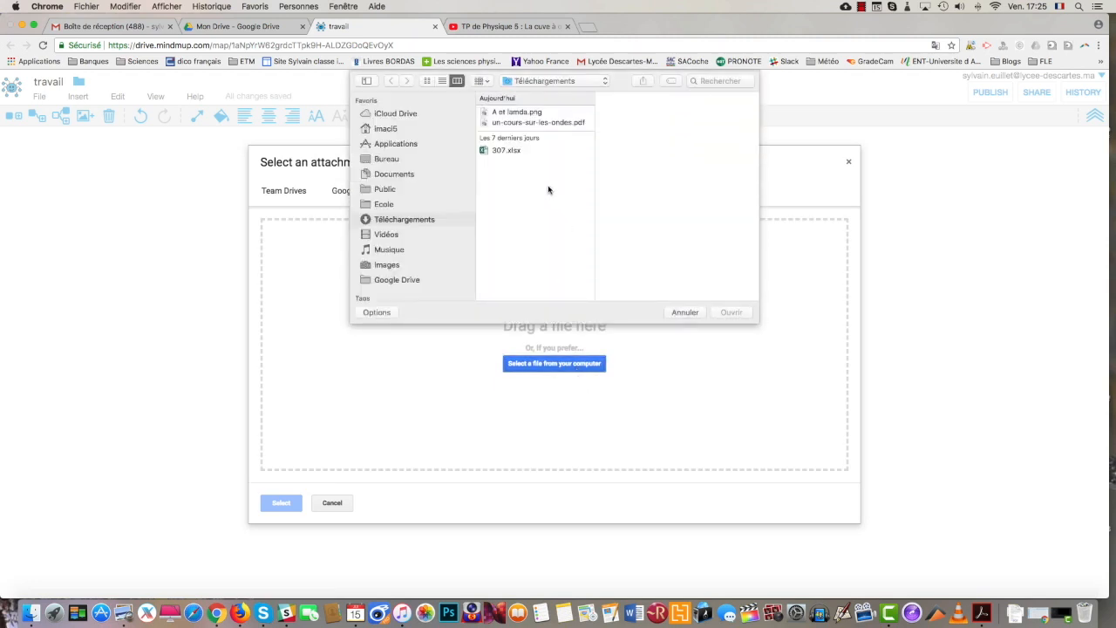
left_click(519, 115)
left_click(730, 312)
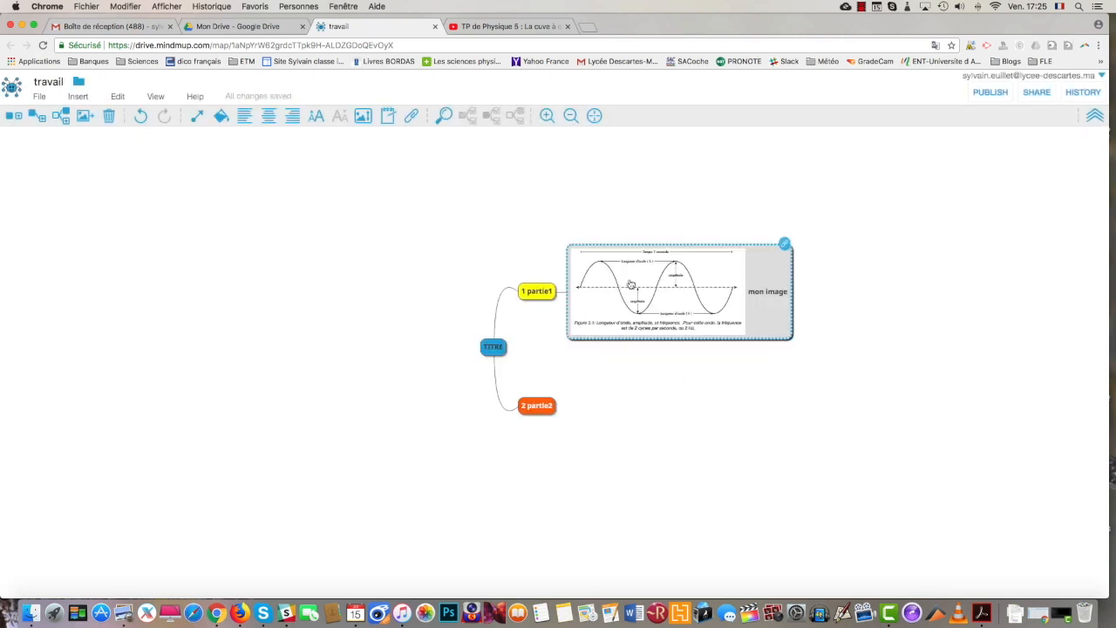
Open the file attached to the "mon image" node to view it at full size
left_click(784, 246)
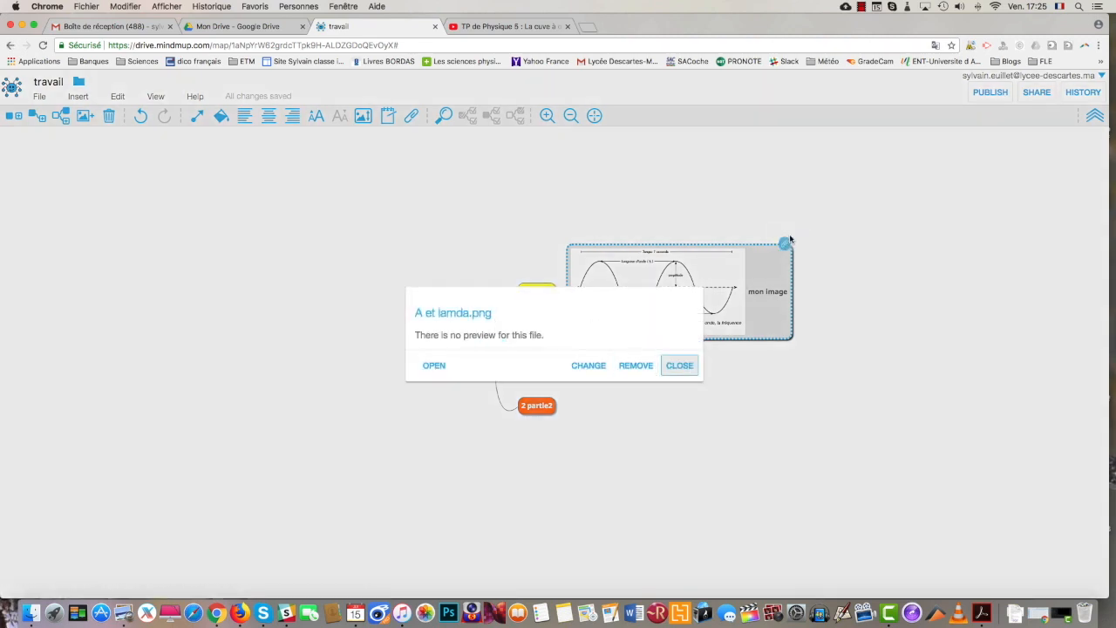
left_click(434, 366)
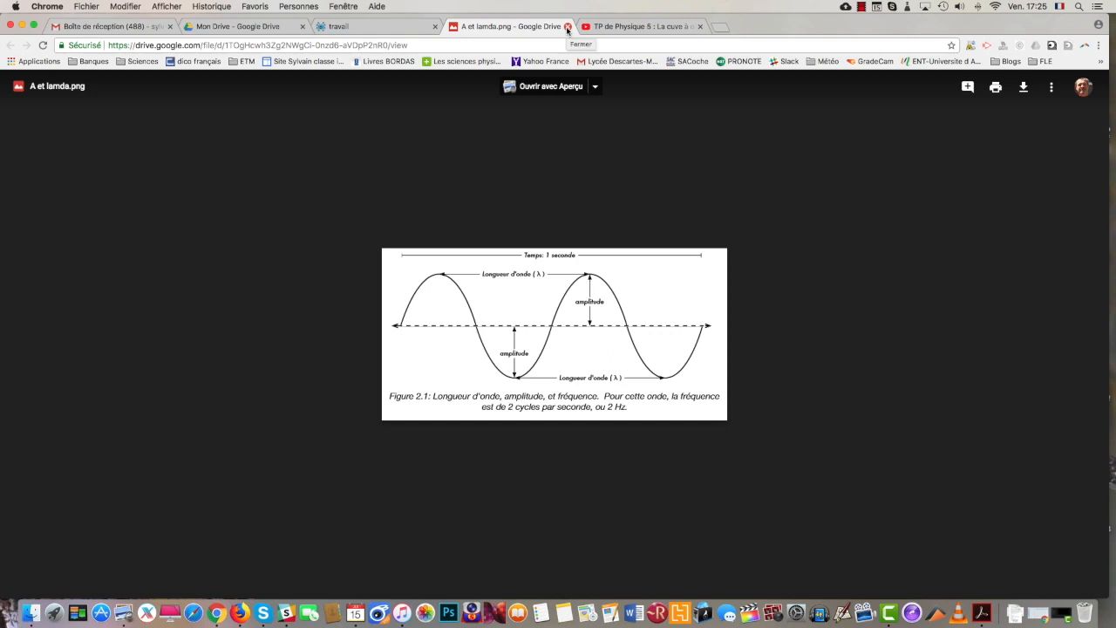
Close the full-size view of "A et lamda.png" and dismiss the attachment dialog of the "mon image" node
left_click(567, 27)
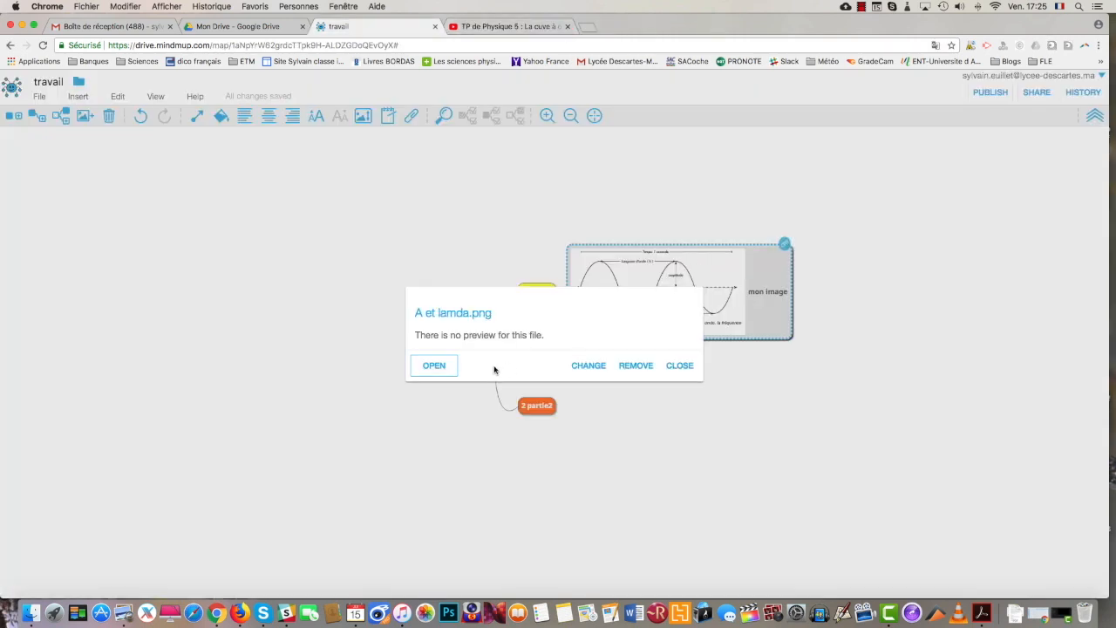
left_click(689, 367)
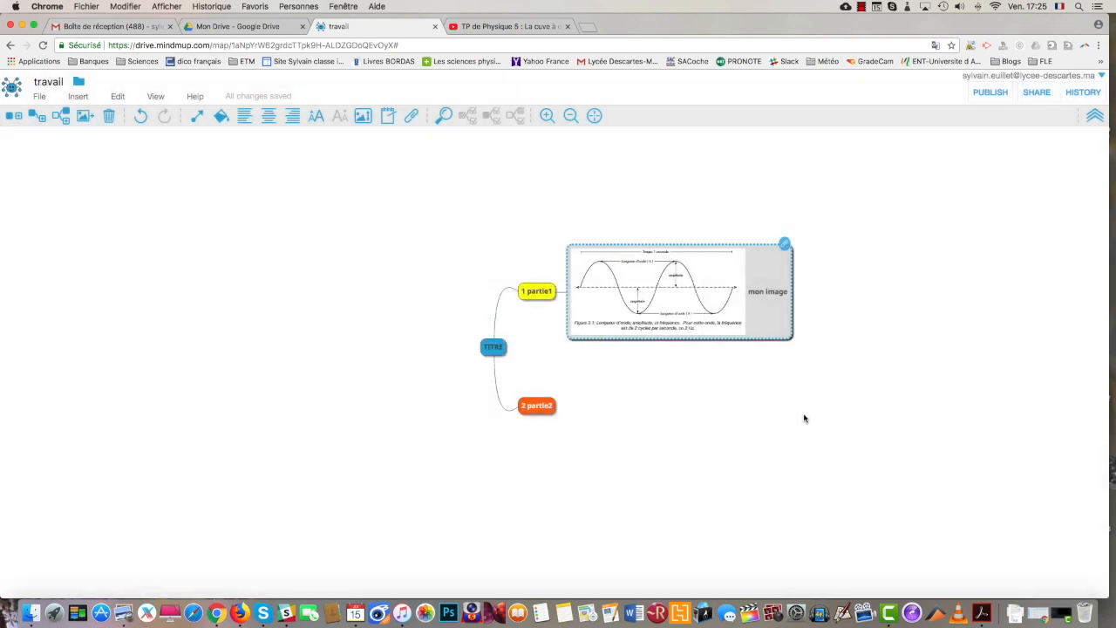
Attach "un-cours-sur-les-ondes.pdf" to the "2 partie2" node by uploading it from the computer's Téléchargements folder
left_click(547, 408)
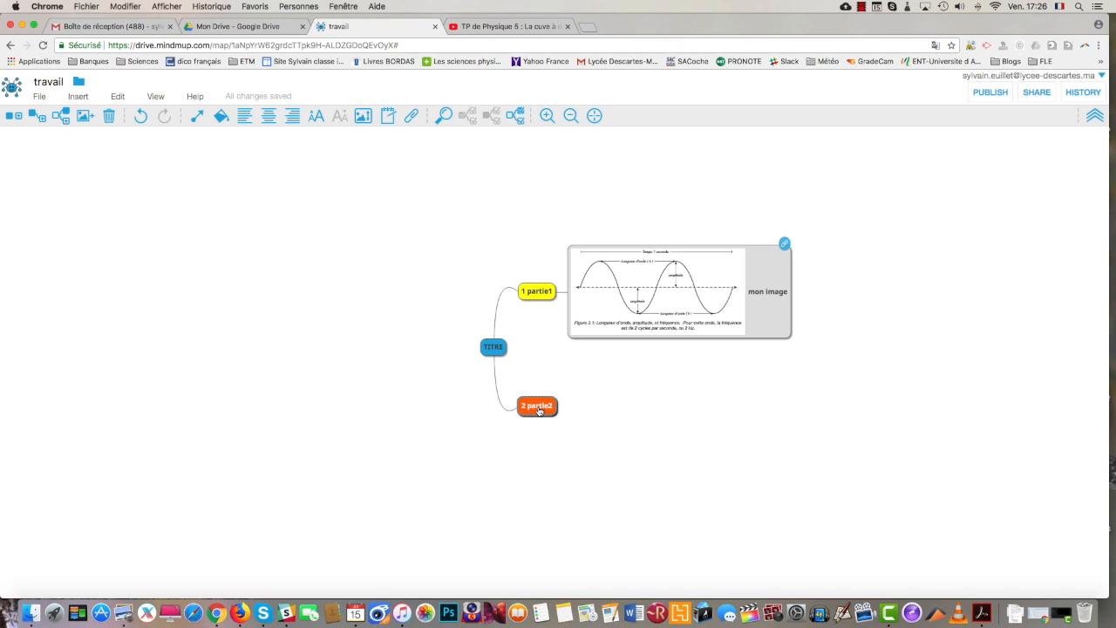
left_click(413, 119)
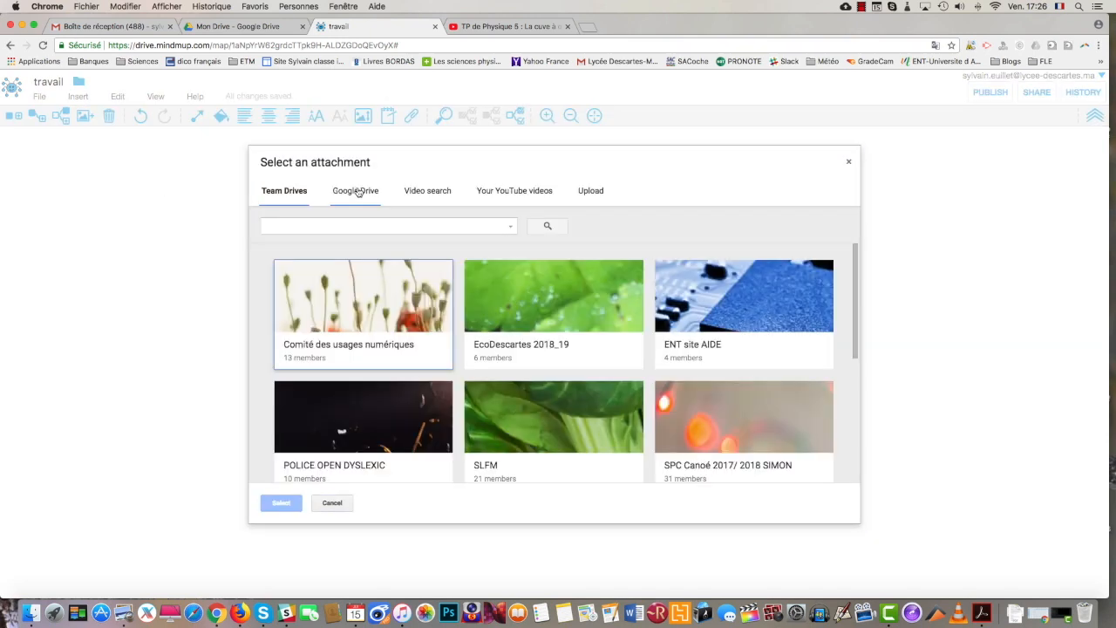
left_click(590, 190)
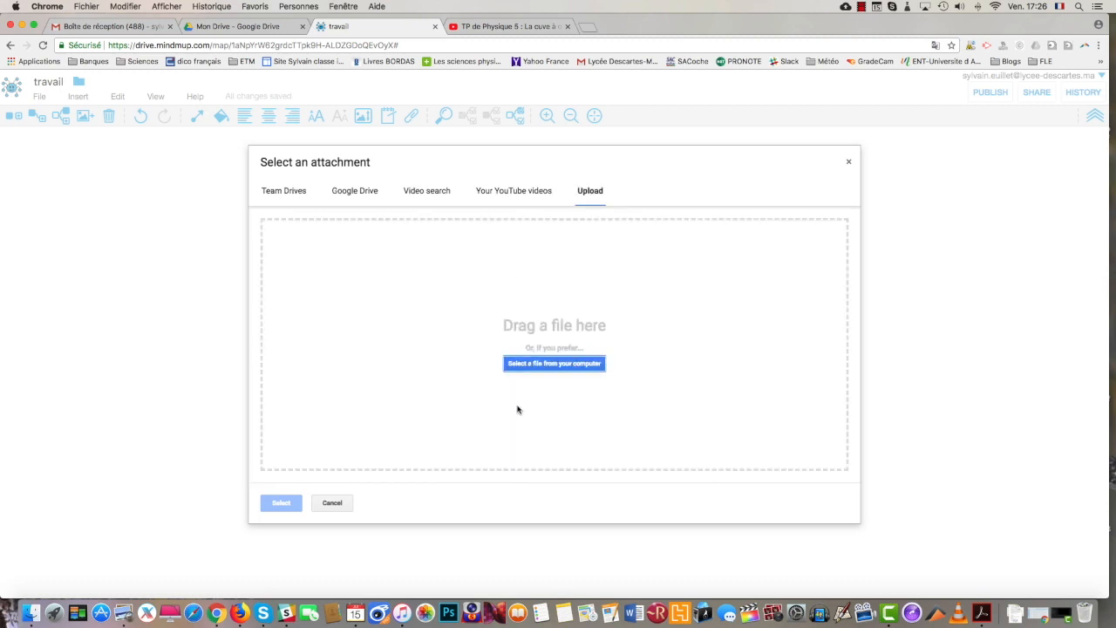
left_click(527, 363)
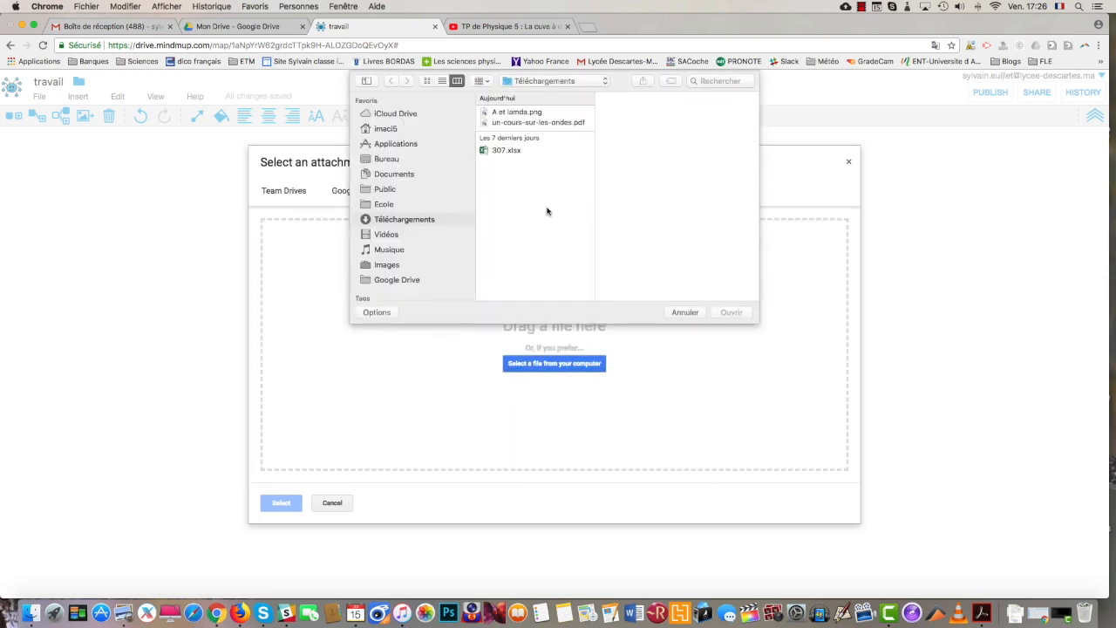
left_click(553, 123)
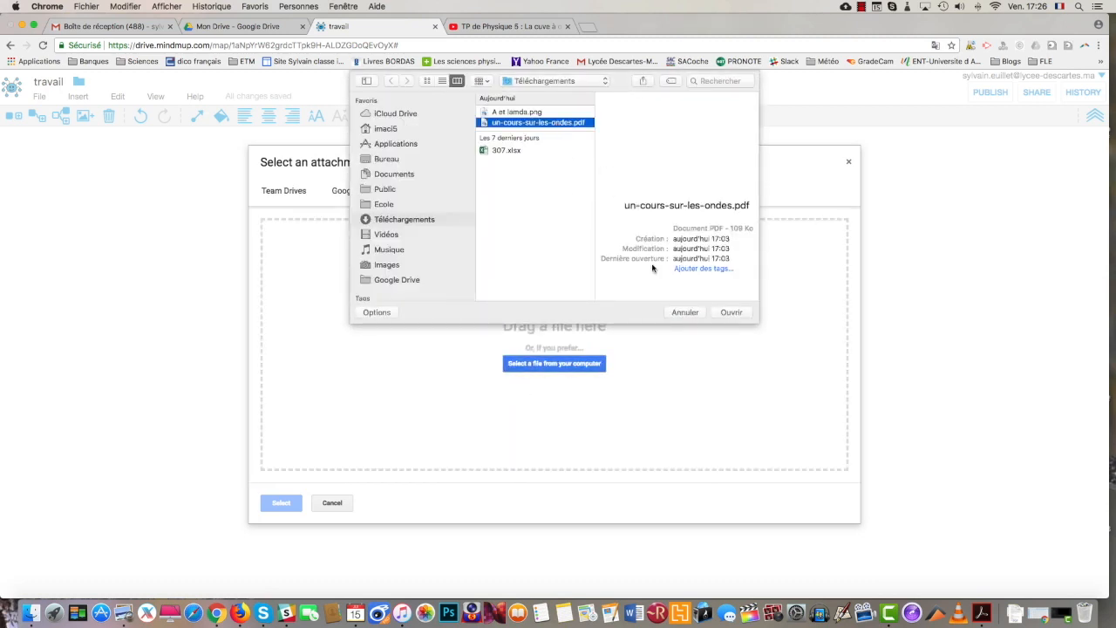
left_click(731, 312)
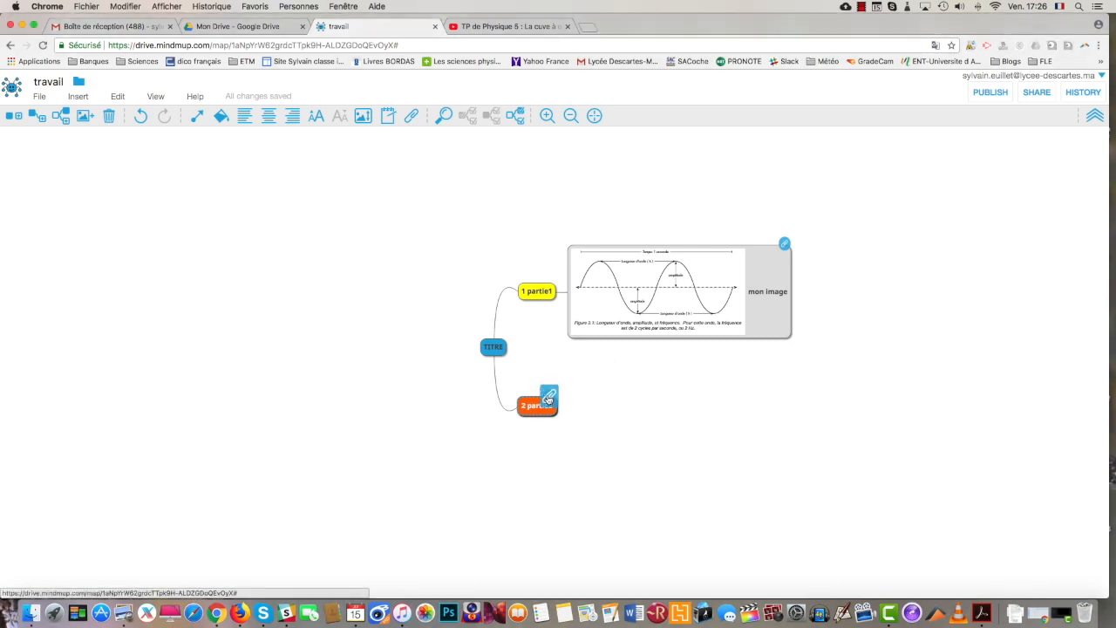
Open the PDF attached to the "2 partie2" node, look through its page, and close the document view
left_click(547, 399)
left_click(437, 365)
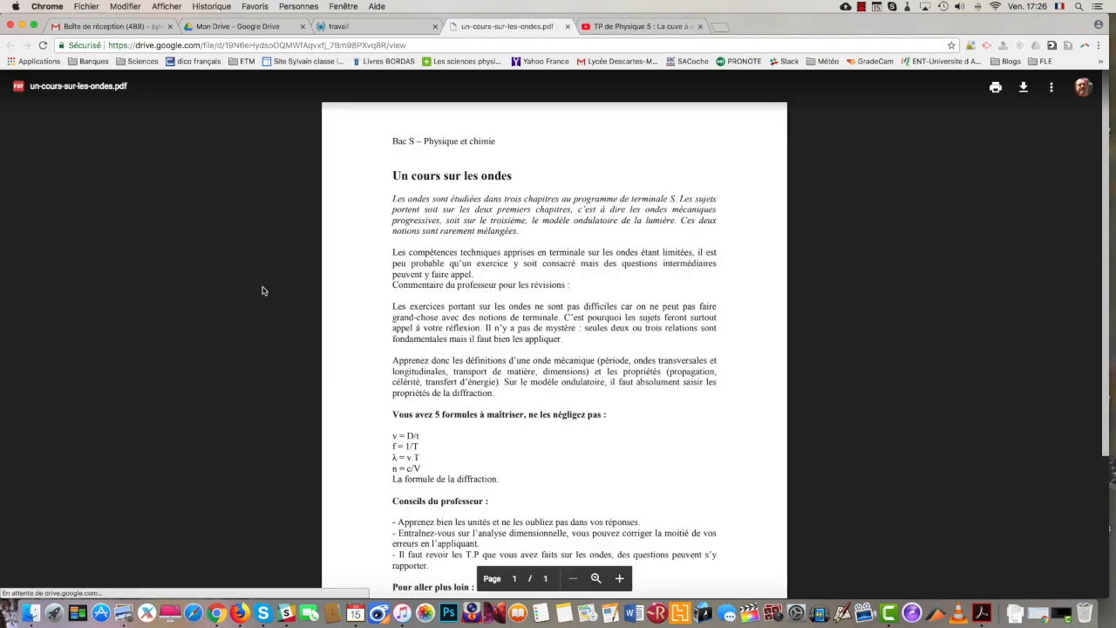
scroll(488, 273, "down", 3)
scroll(489, 274, "up", 3)
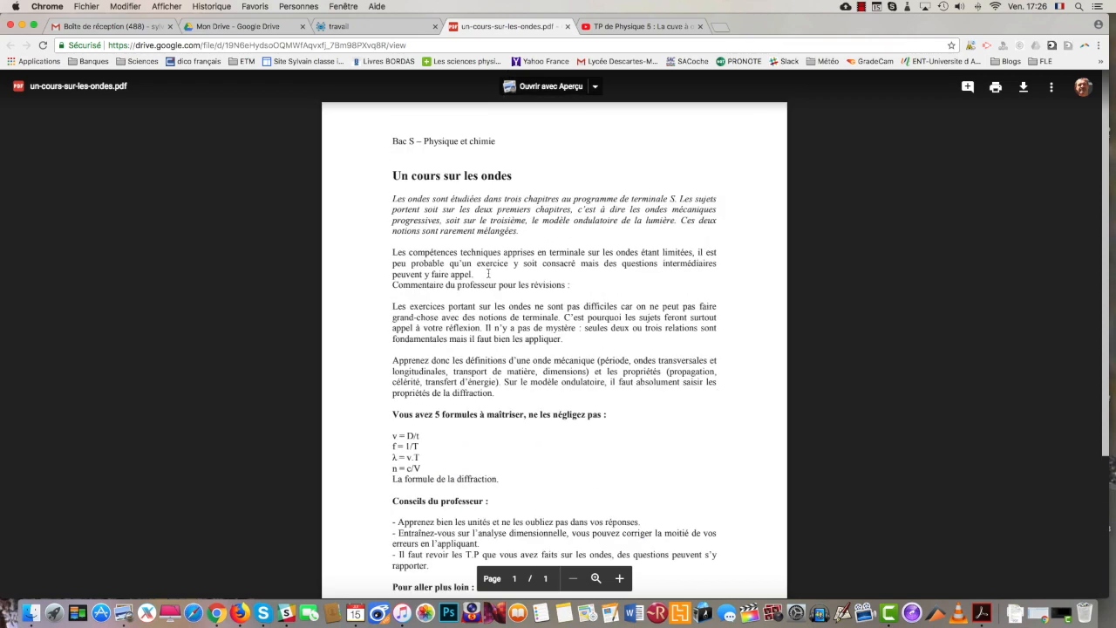
left_click(567, 27)
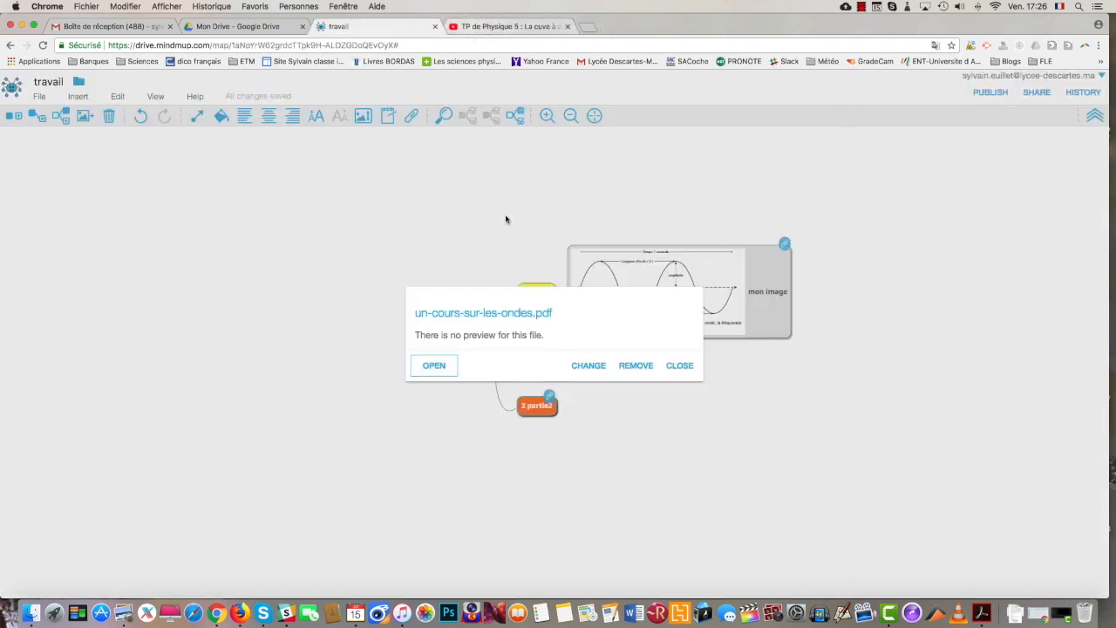